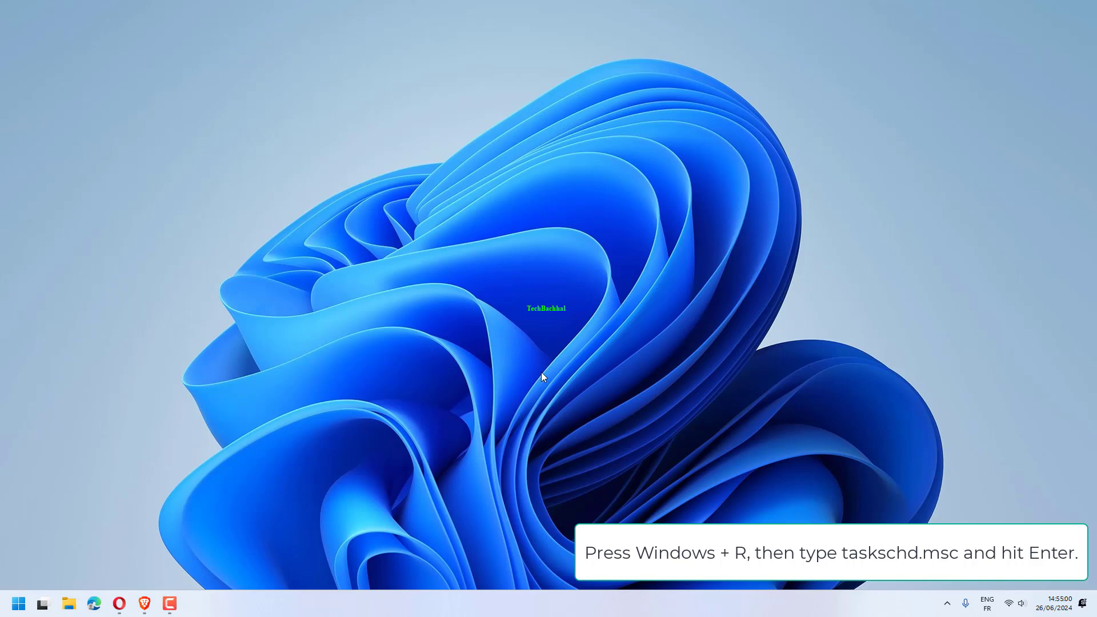
Launch Task Scheduler via taskschd.msc and select the Task Scheduler Library to list all tasks.
key("super+r")
type("taskschd.msc")
key("Return")
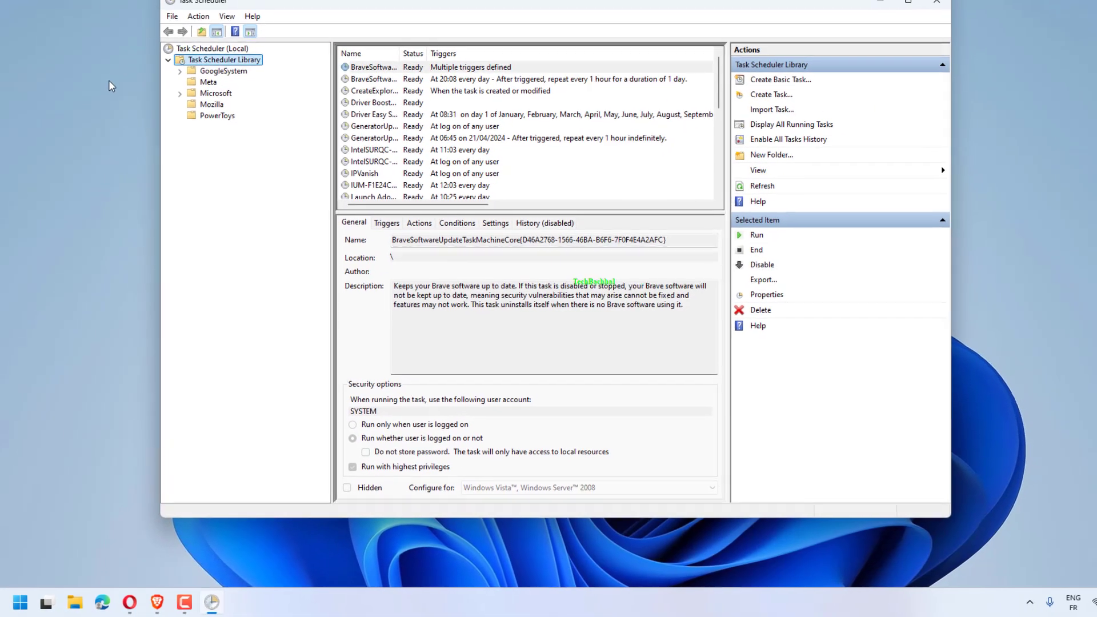
left_click(207, 120)
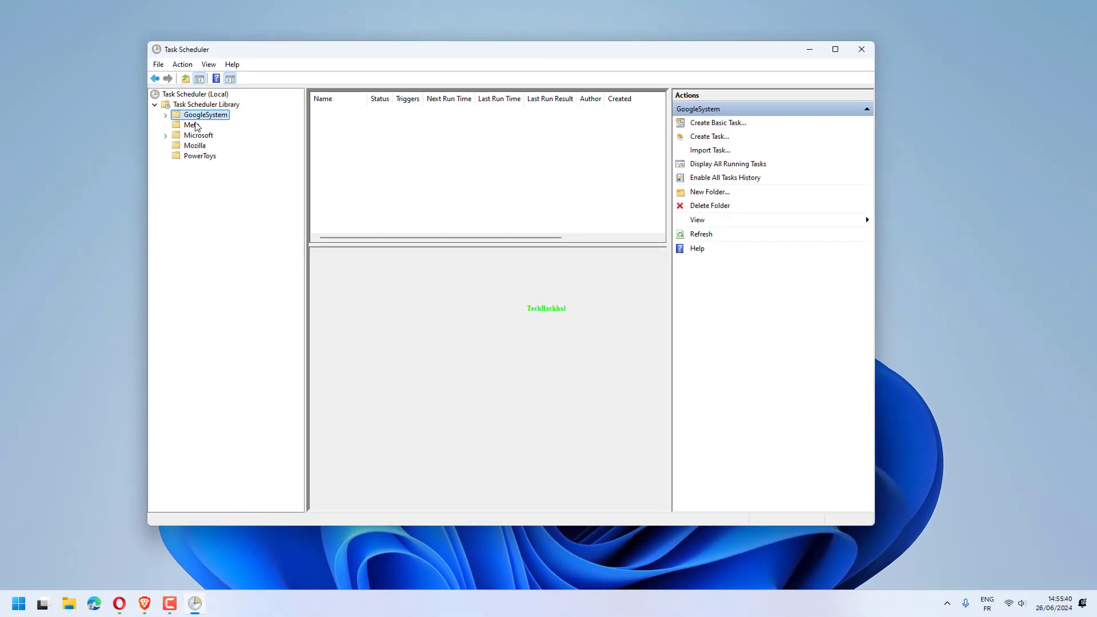
left_click(206, 104)
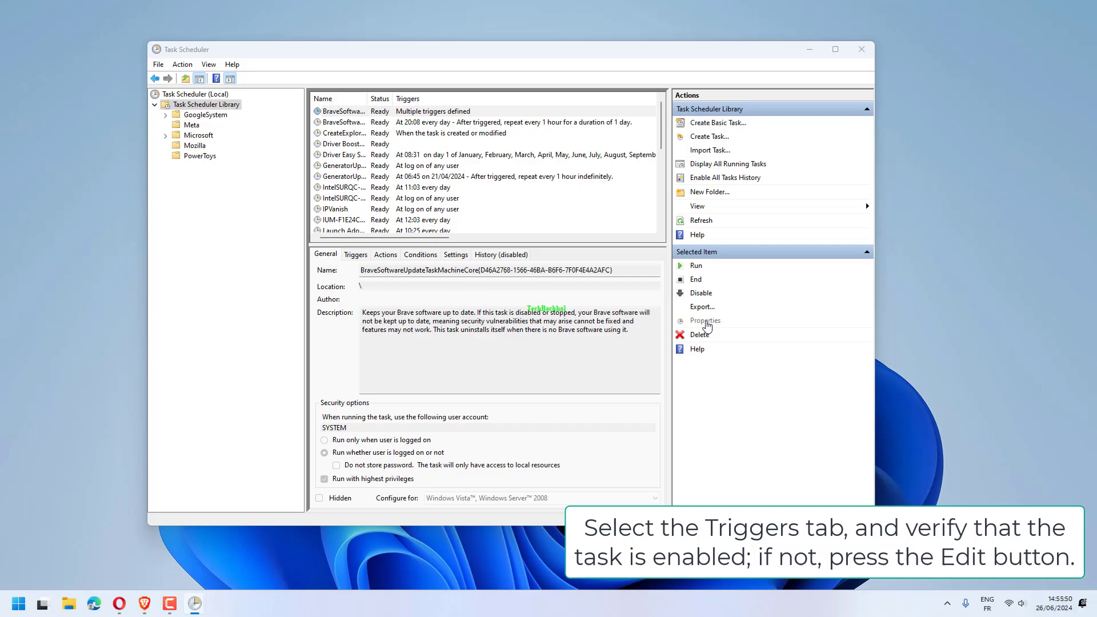
Edit the BraveSoftwareUpdate task's At log on trigger from its Triggers list.
double_click(705, 320)
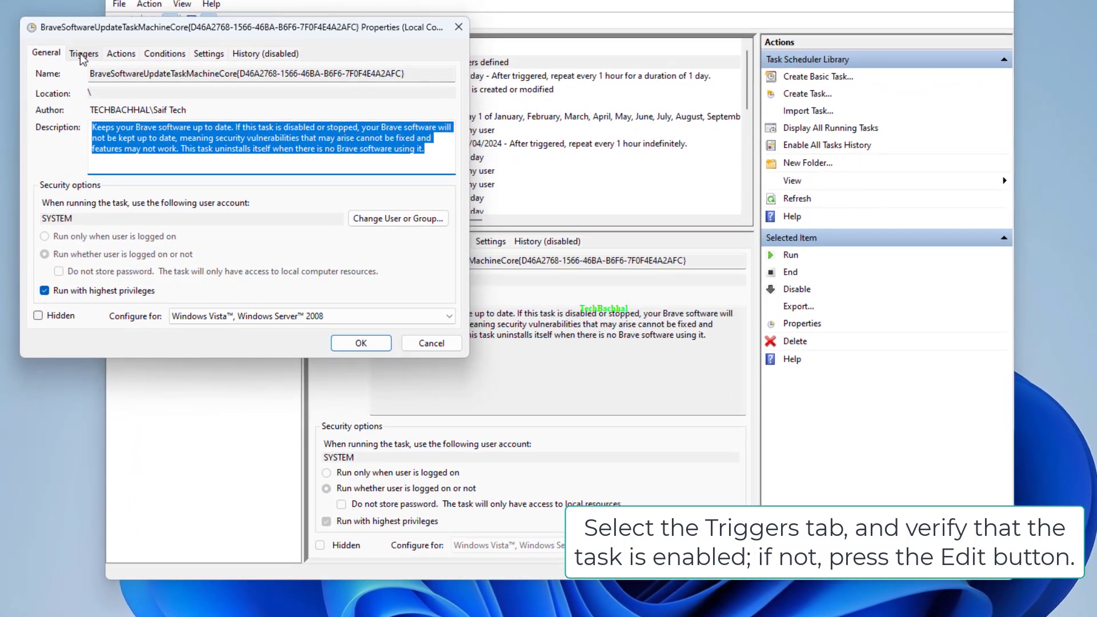
left_click(82, 54)
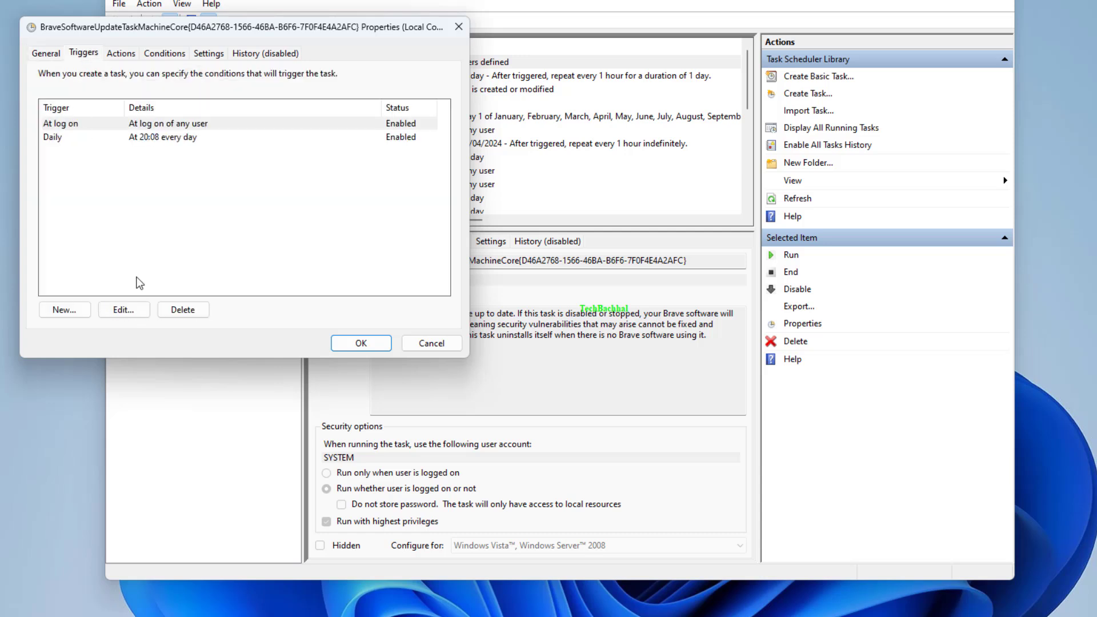
left_click(124, 310)
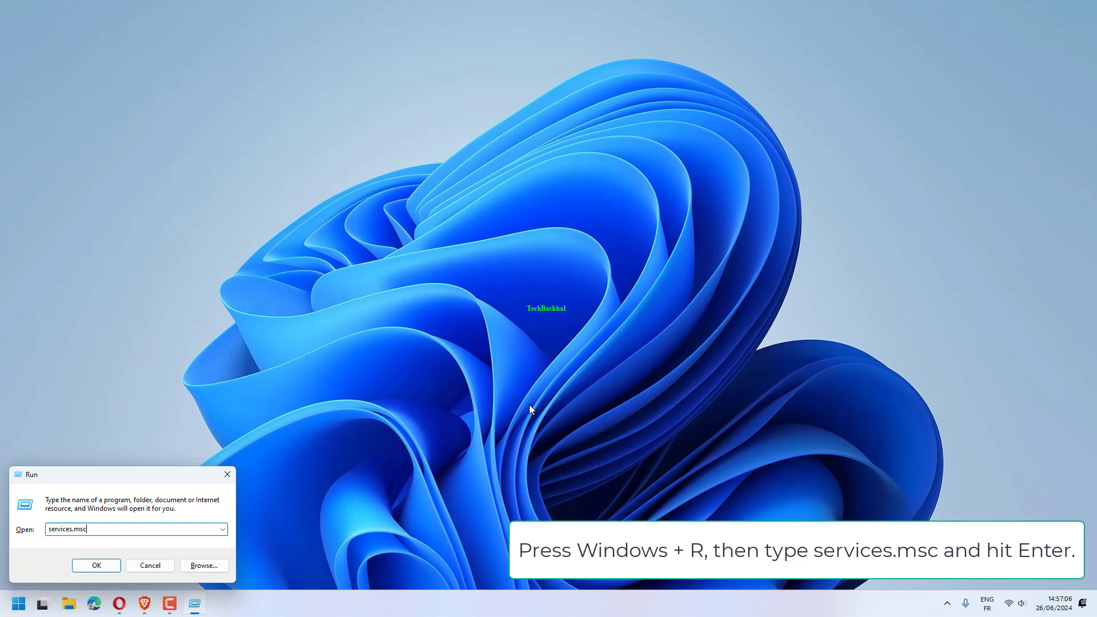
Launch the Services console with services.msc.
key("Return")
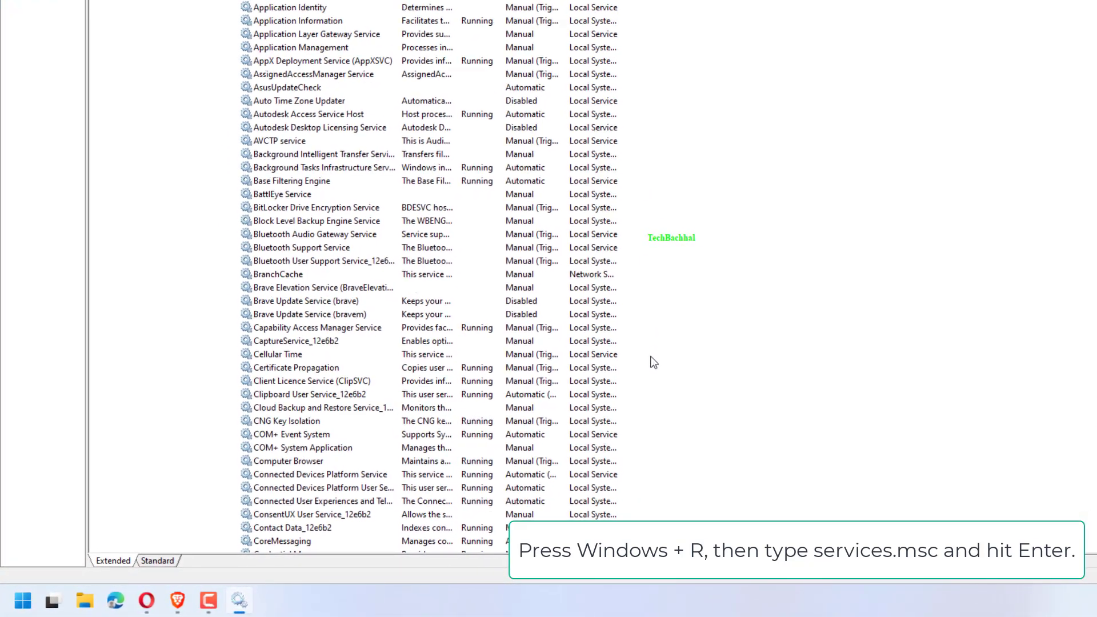
scroll(651, 363, "down", 10)
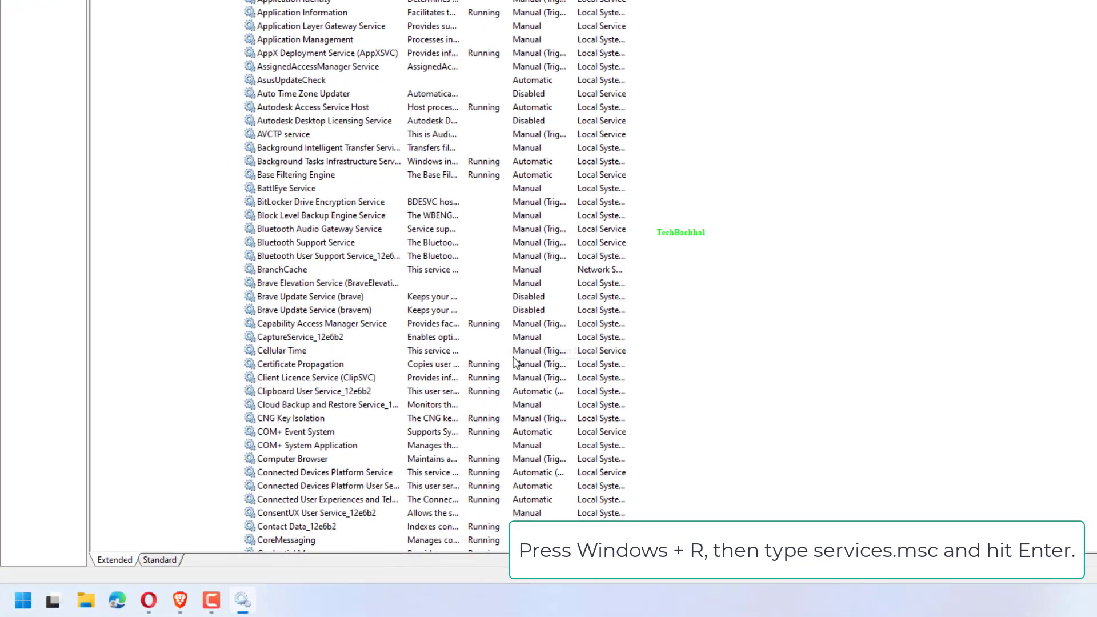
scroll(600, 362, "down", 10)
scroll(557, 365, "down", 10)
scroll(506, 366, "down", 10)
scroll(506, 366, "down", 10)
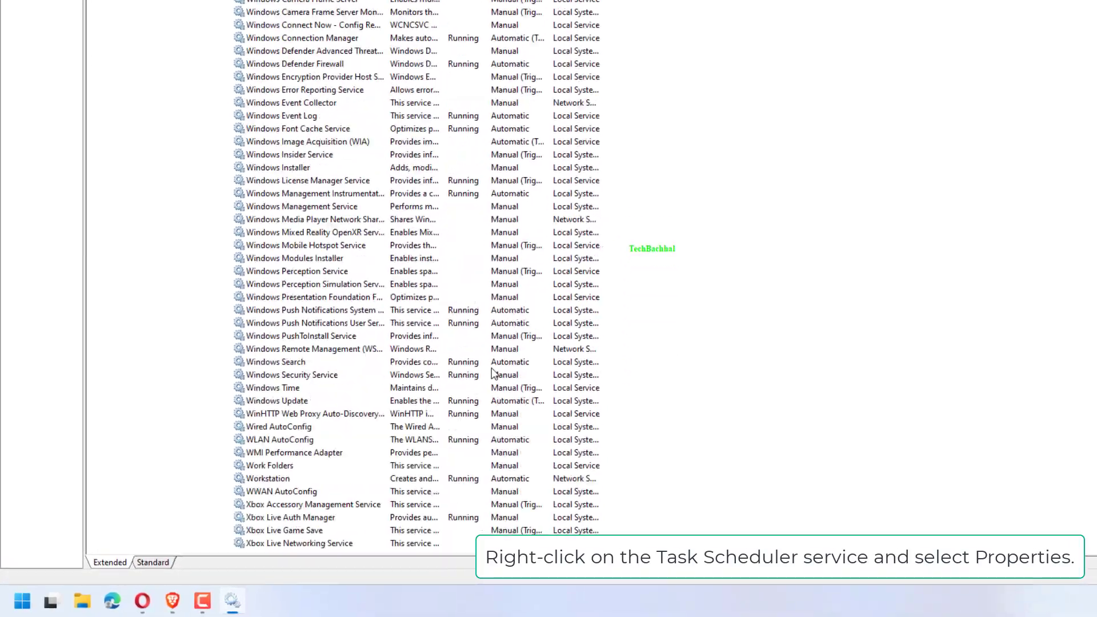
scroll(506, 365, "up", 6)
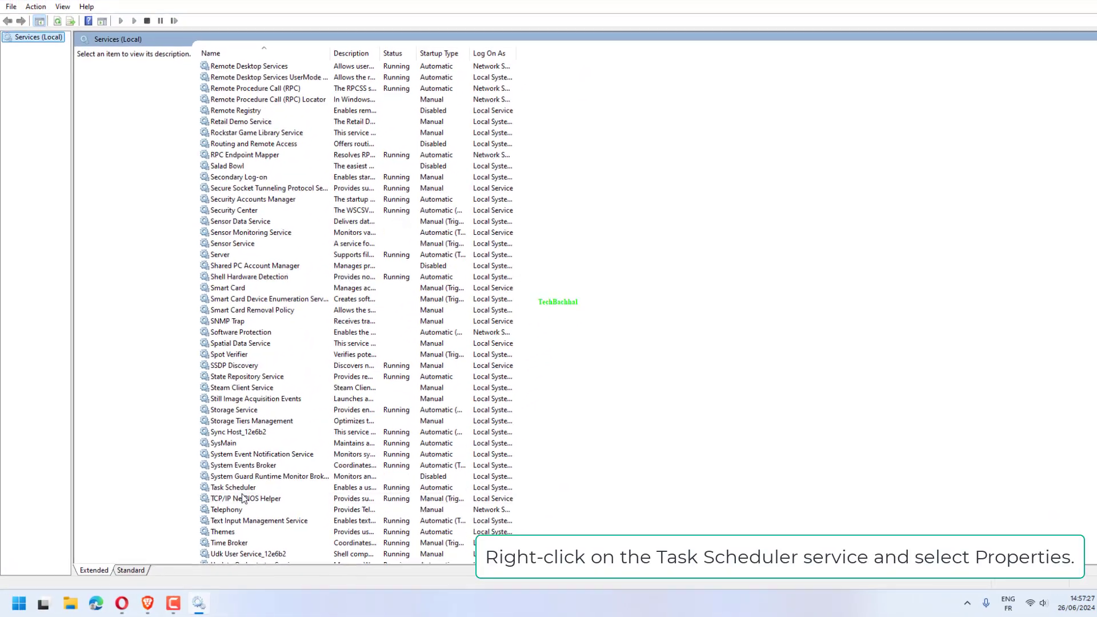
Confirm the Task Scheduler service is Automatic and Running, then close Services, dismissing the MMC warning.
double_click(240, 484)
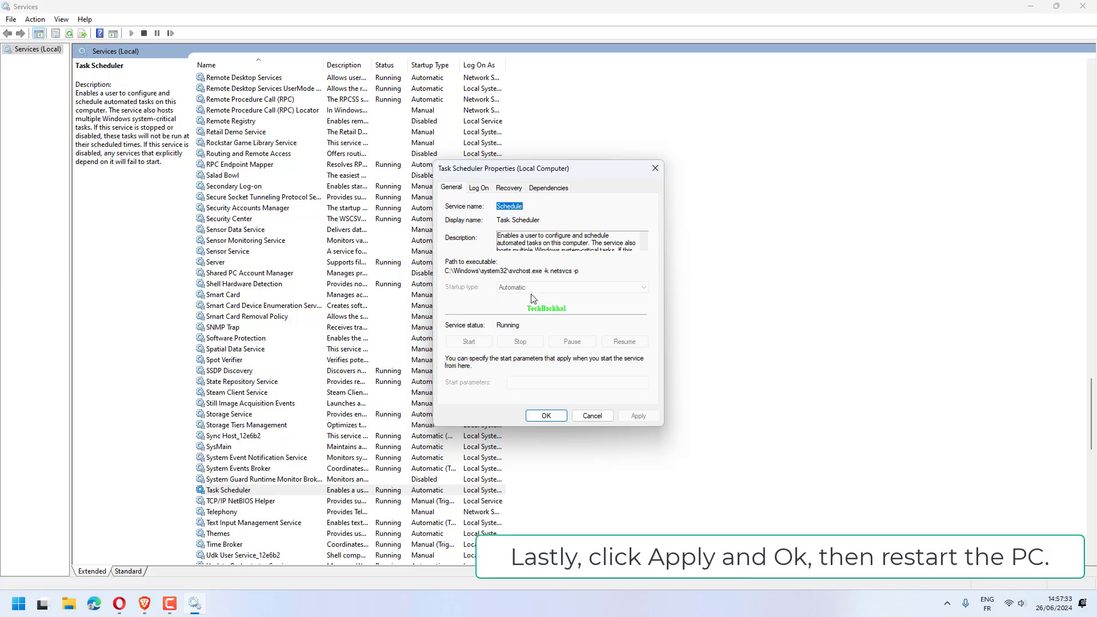
left_click(547, 417)
left_click(1081, 8)
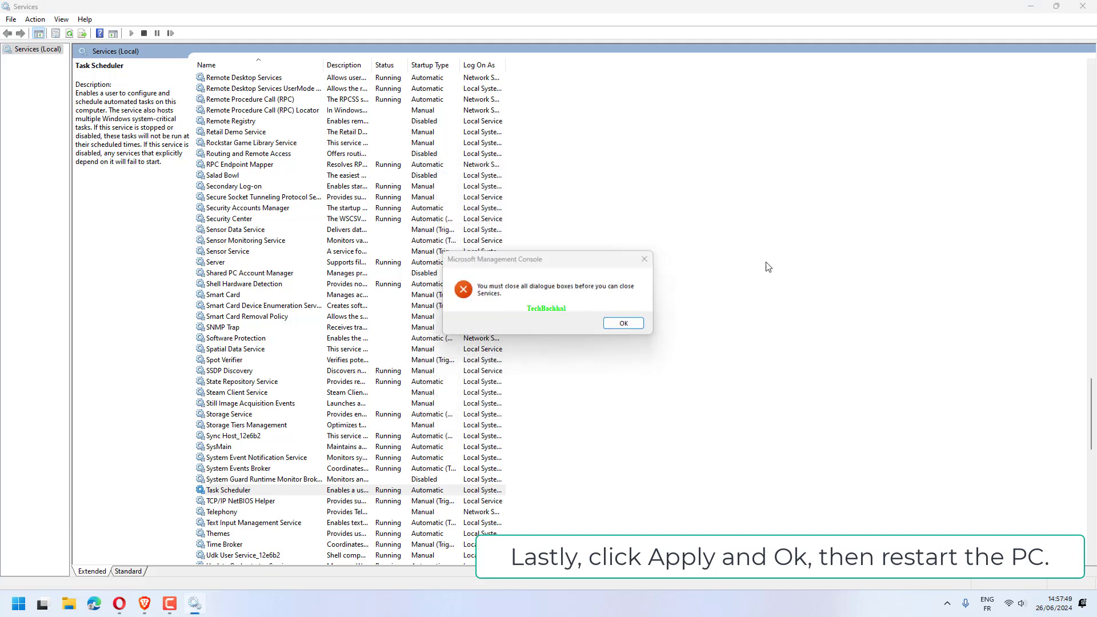
left_click(626, 324)
left_click(1081, 7)
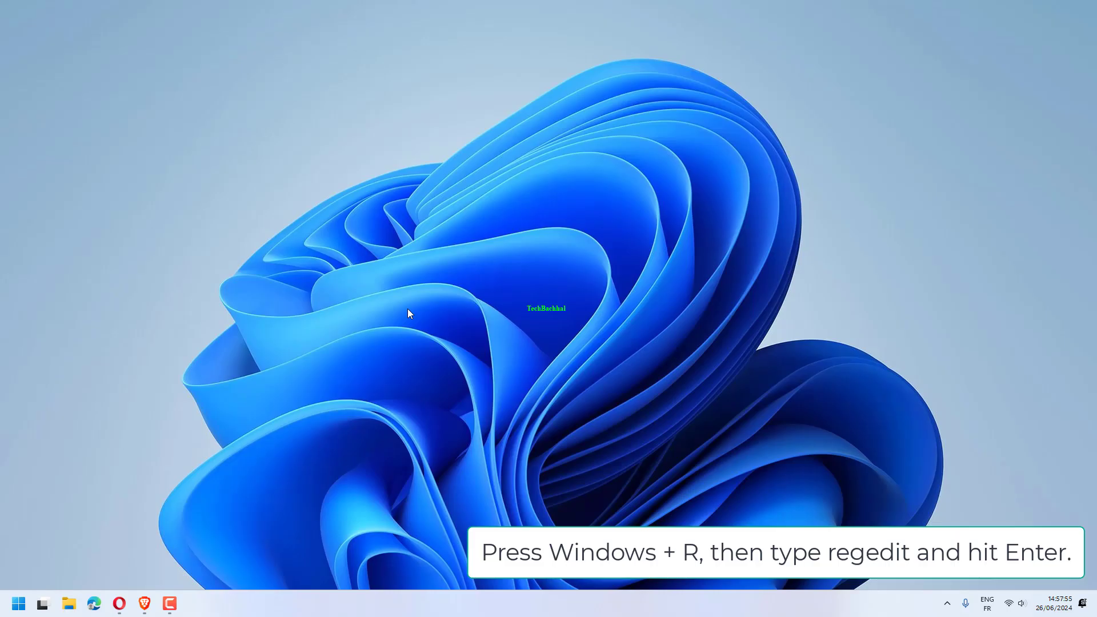
Launch regedit from the Run box and approve the UAC prompt.
key("super+r")
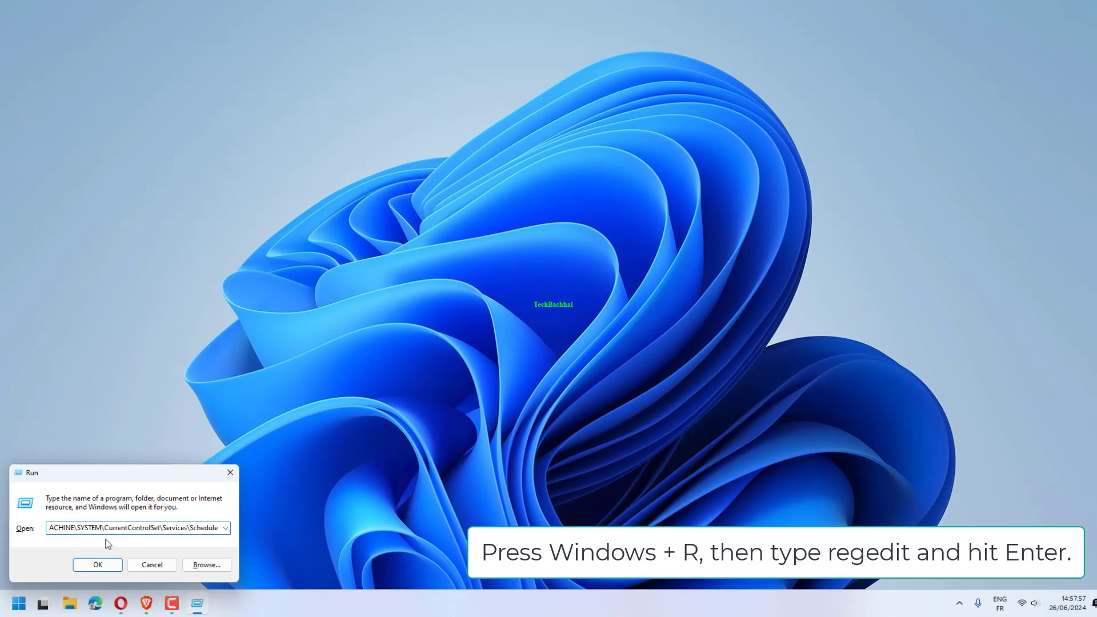
type("regedit")
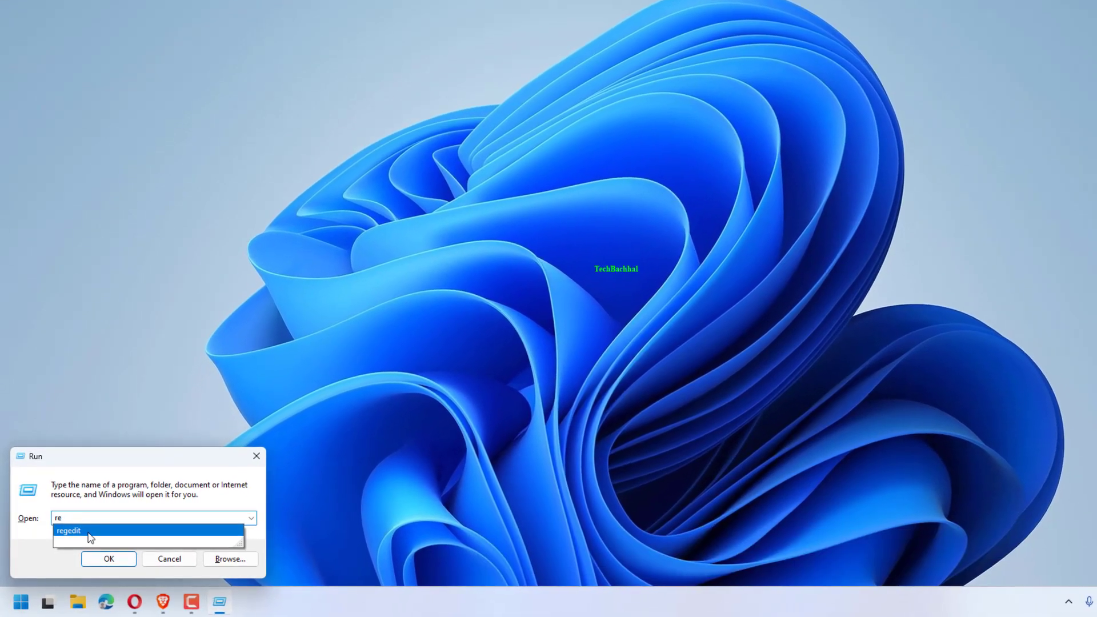
left_click(110, 558)
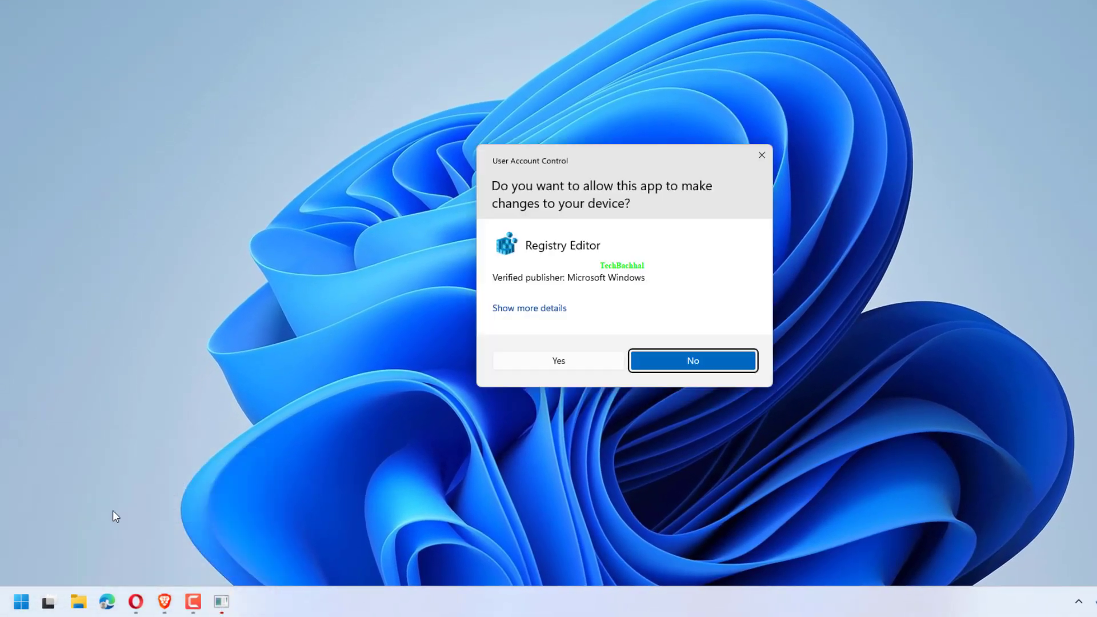
left_click(558, 361)
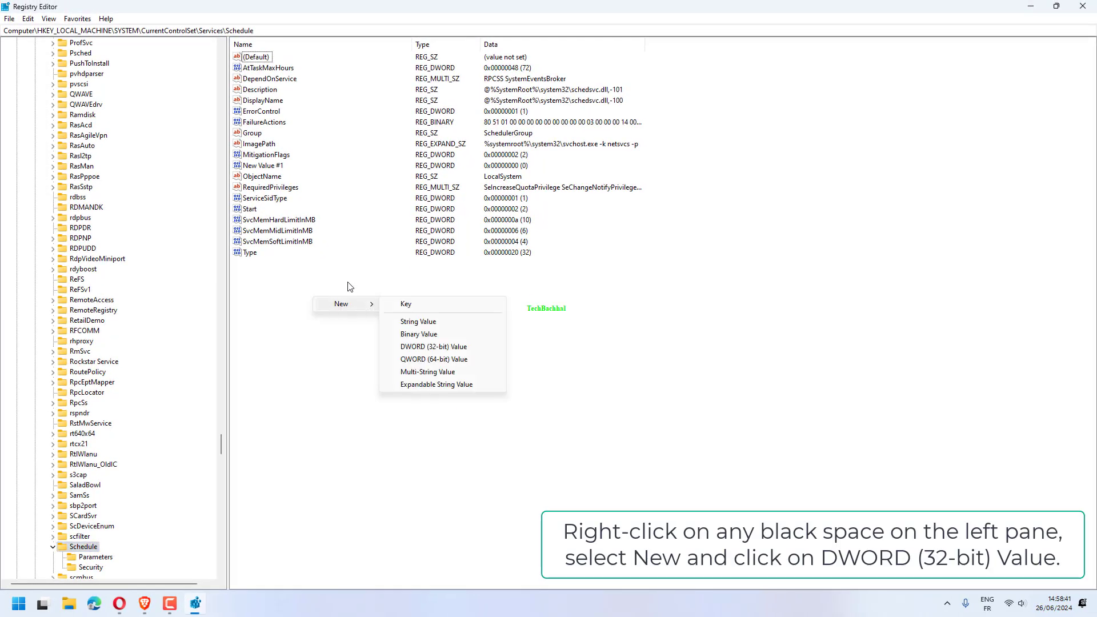
Open the Schedule key's Start DWORD to verify its data is 2.
mouse_move(343, 304)
double_click(250, 210)
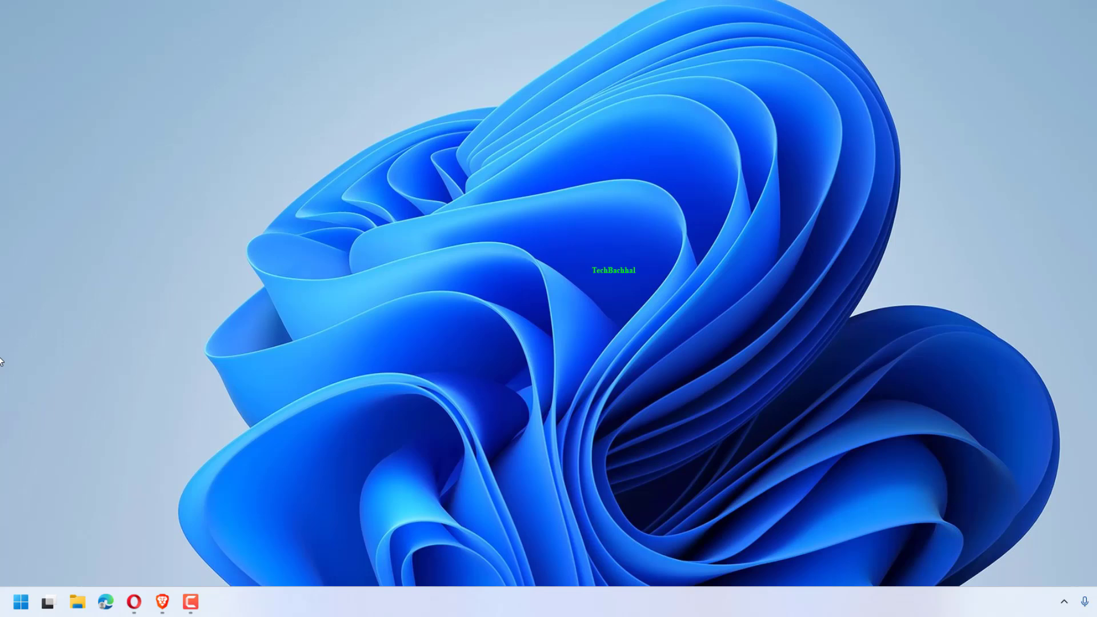
Open the Start menu, then dismiss it without choosing anything.
left_click(21, 603)
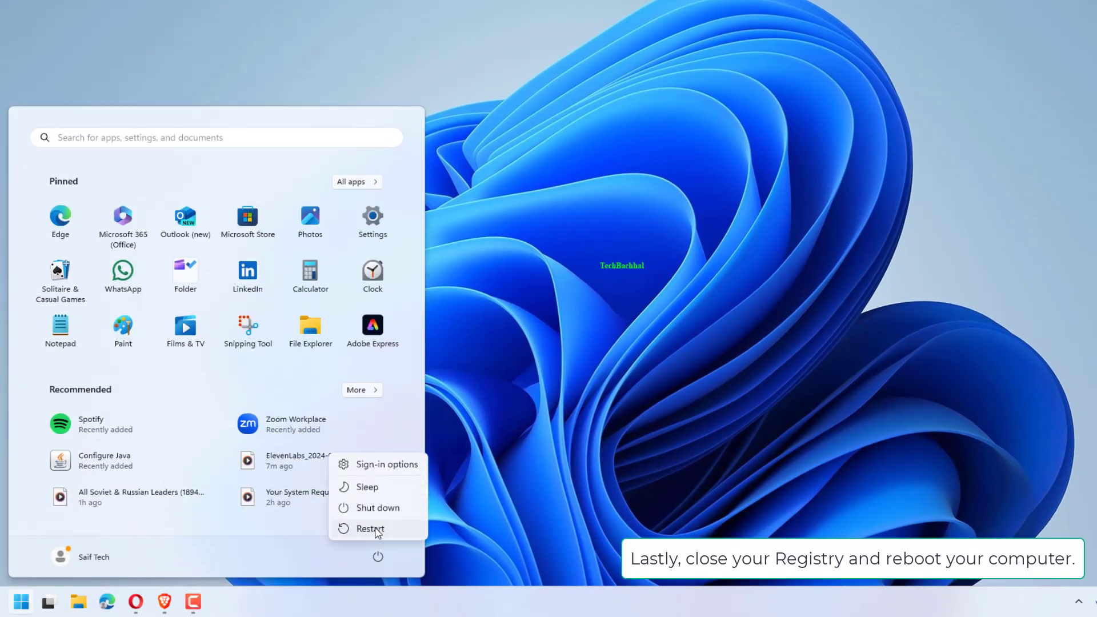
left_click(515, 501)
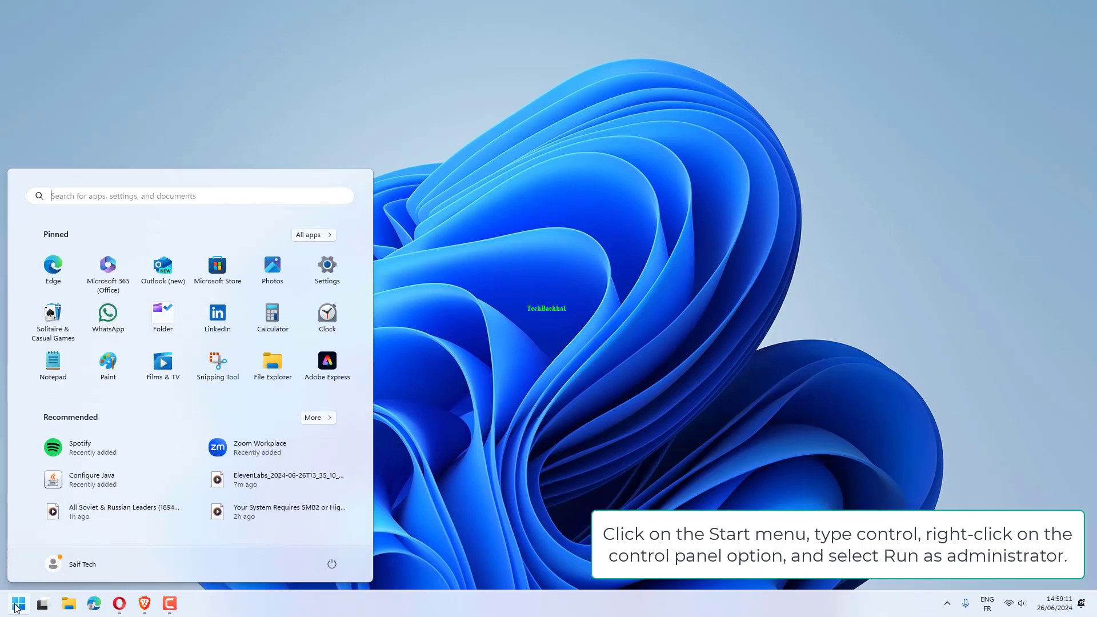
type("and")
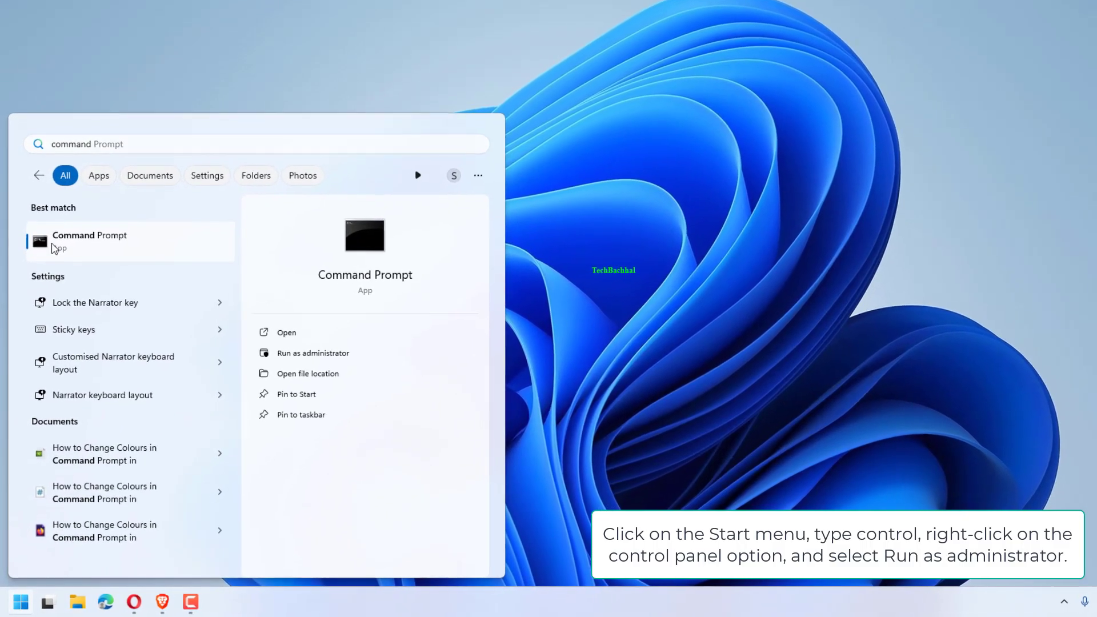
Run sc config schedule start= auto in an administrator Command Prompt, then close it.
right_click(34, 249)
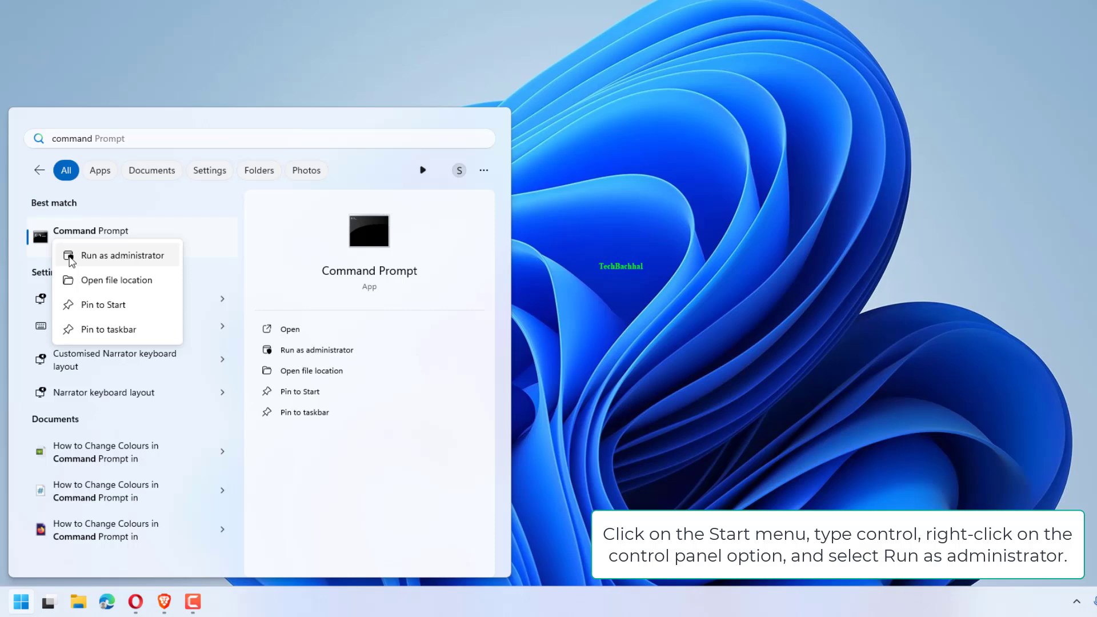
left_click(129, 254)
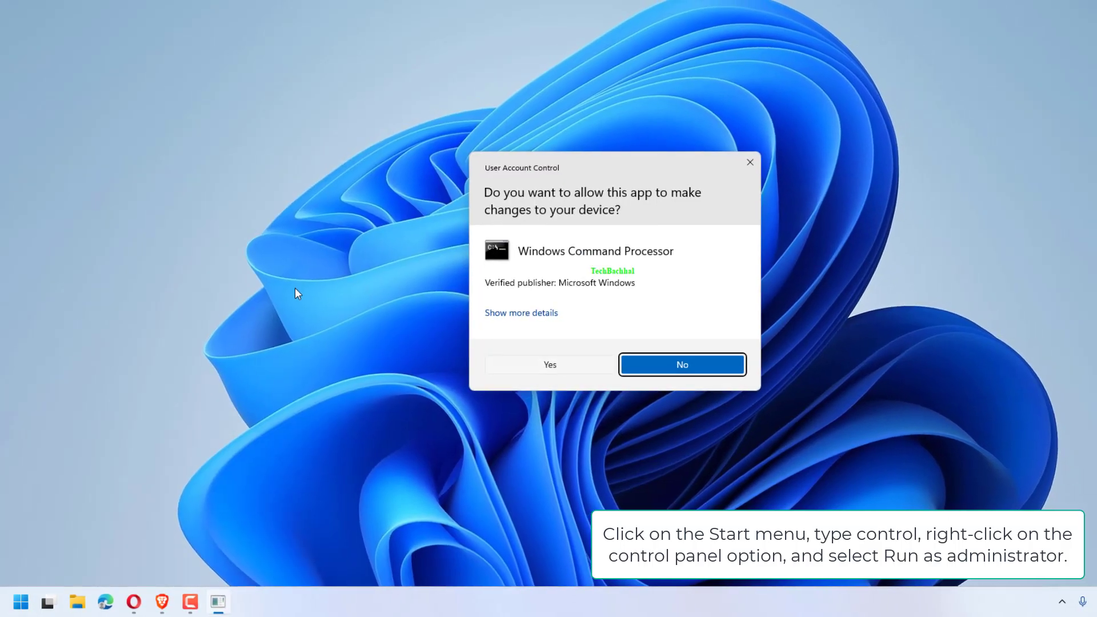
key("Return")
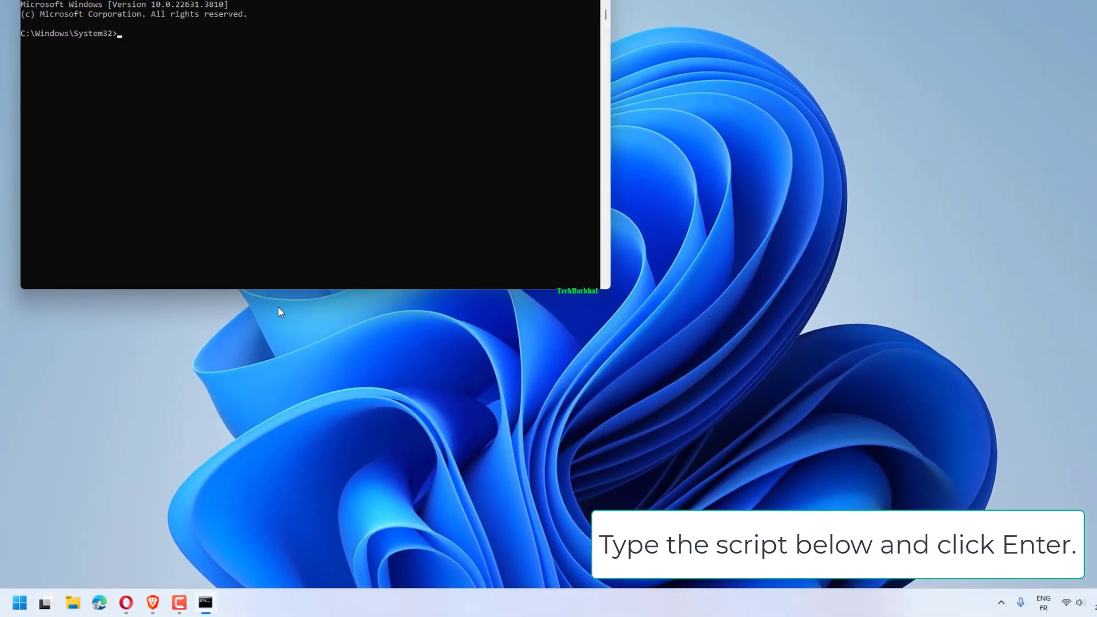
type("SC Config schedule start= auto")
key("Return")
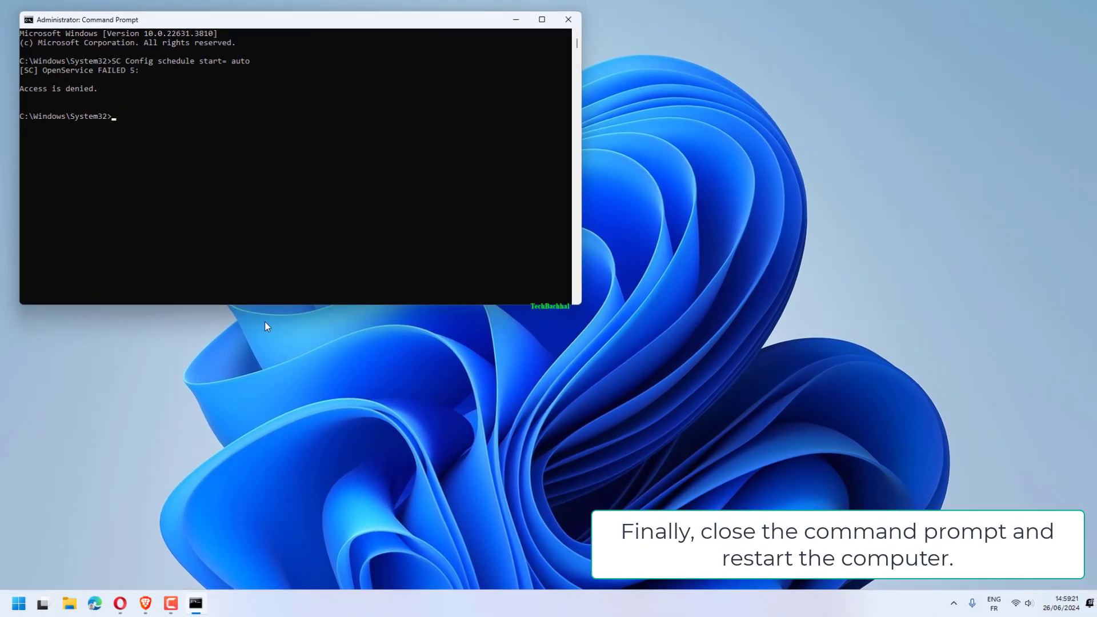
key("alt+F4")
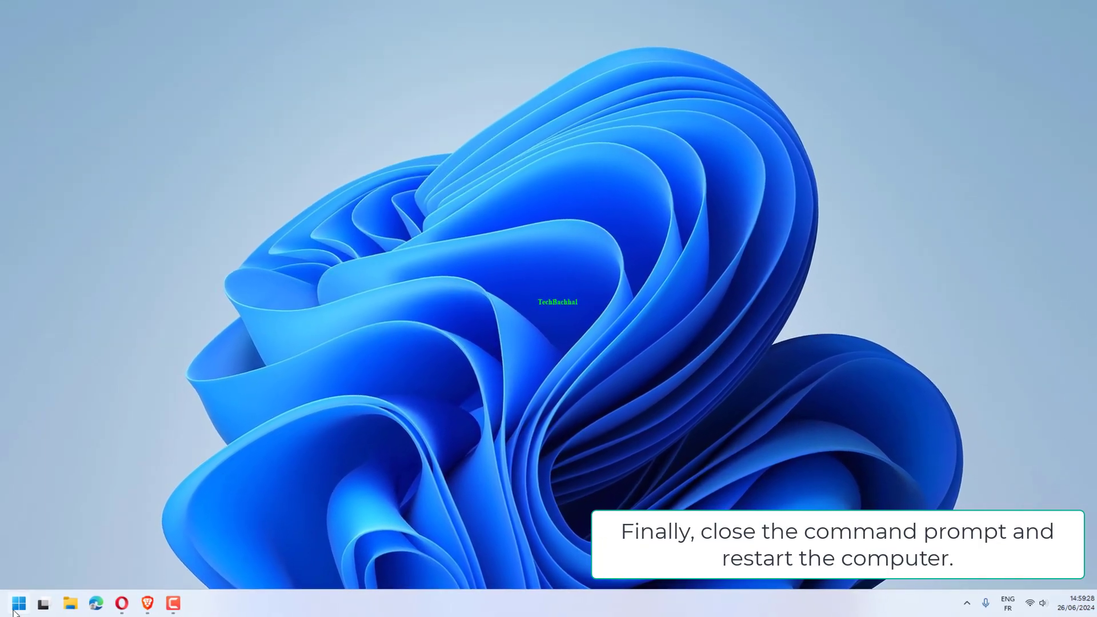
Open the Start menu's power options showing Sleep, Shut down and Restart.
key("super")
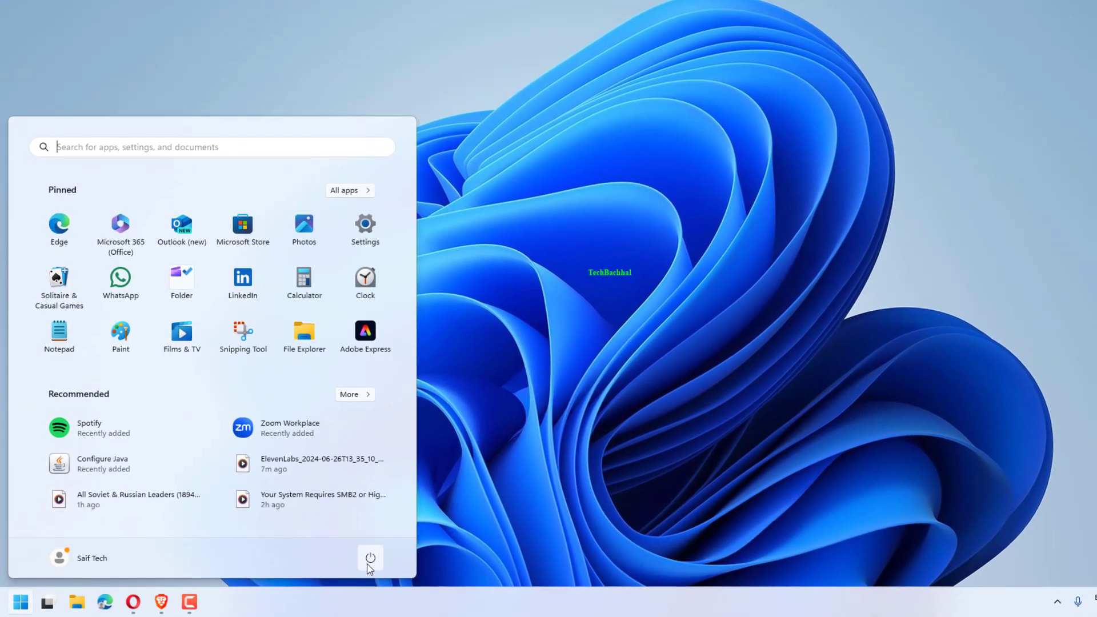
left_click(361, 559)
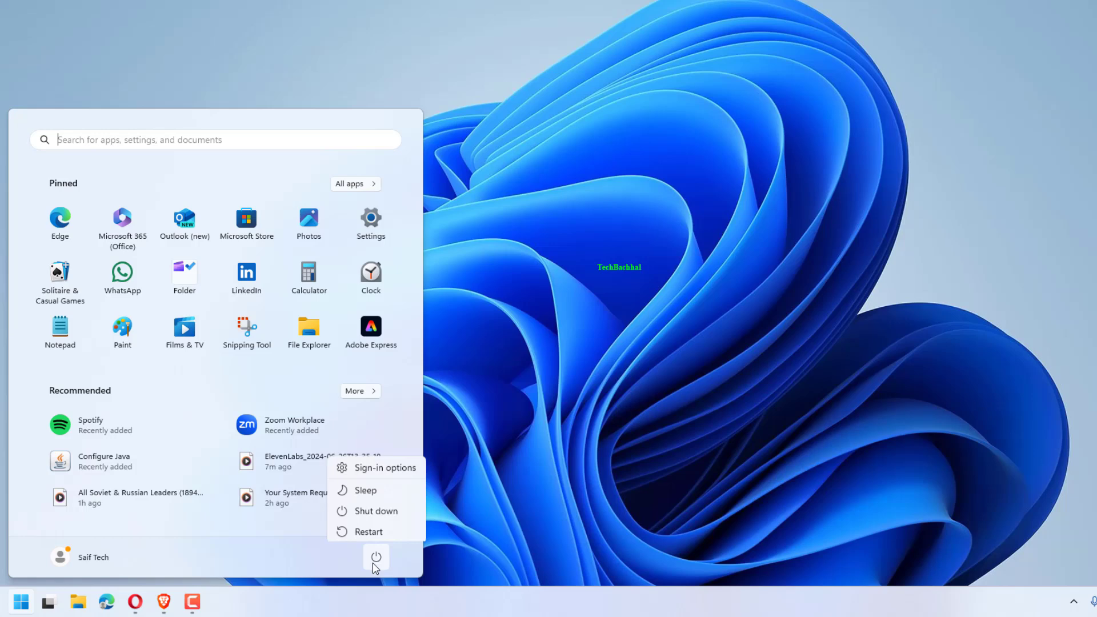